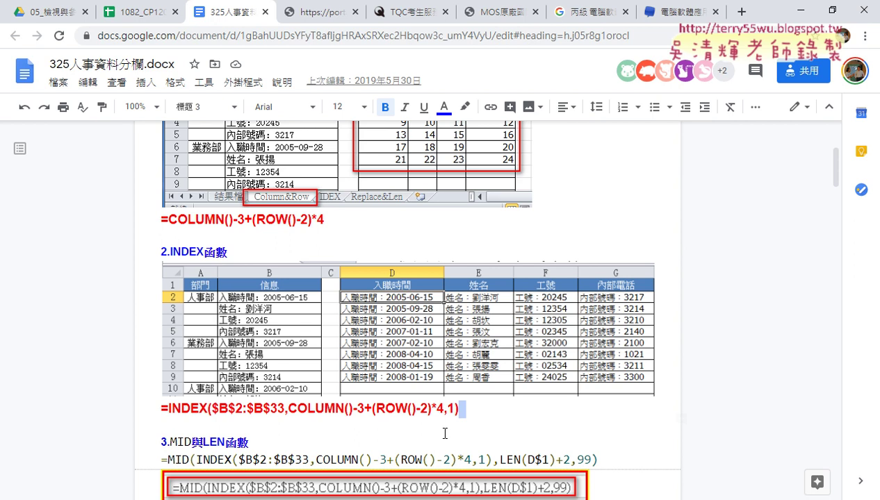
- Highlight the words MID and LEN in the tutorial's section heading
scroll(593, 386, down, 3)
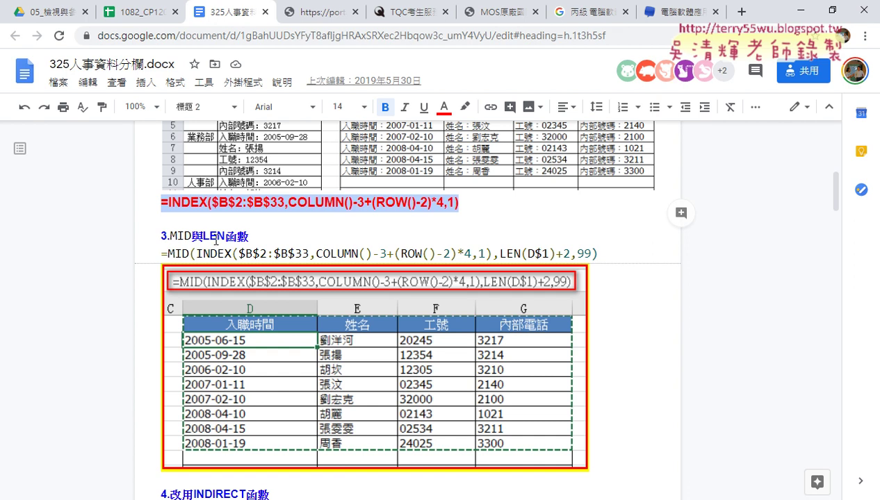
scroll(217, 239, up, 2)
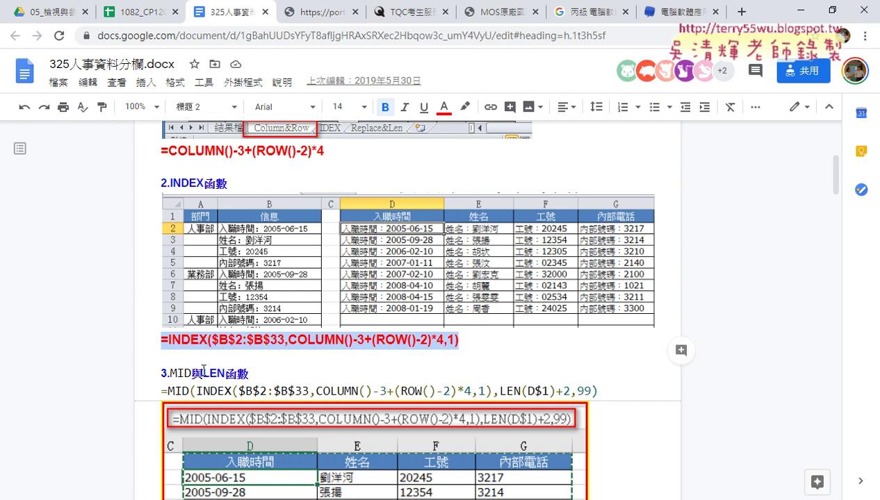
drag(192, 374, 170, 373)
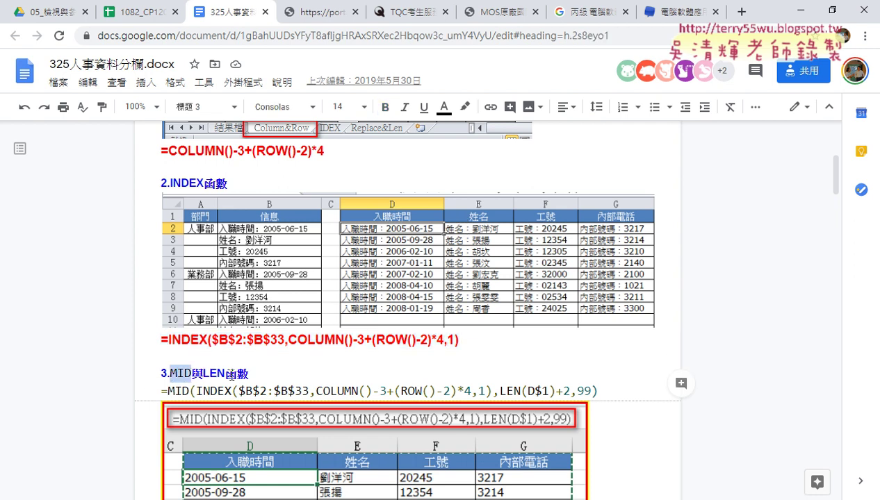
drag(225, 374, 201, 374)
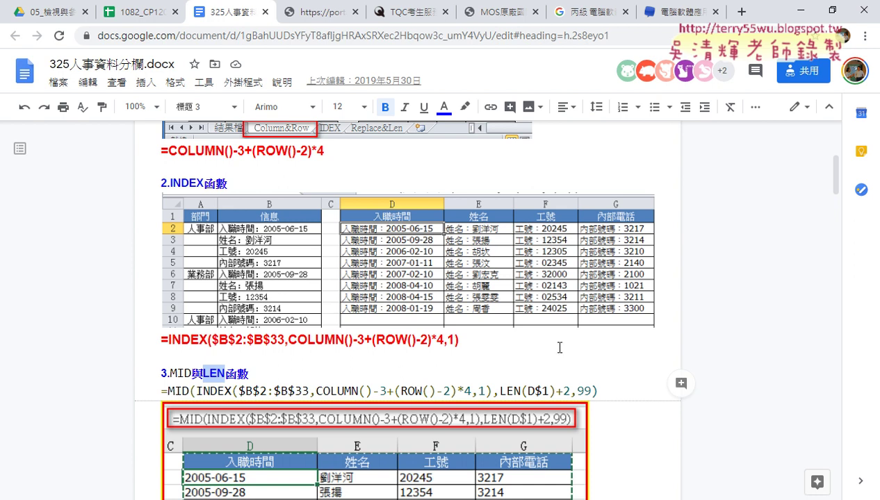
- Minimize Chrome and Notepad and confirm the INDEX formula in D2
click(798, 17)
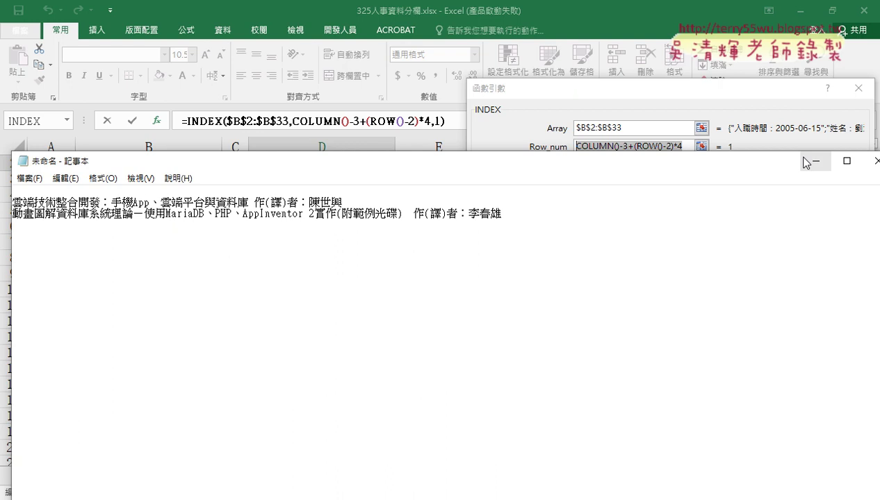
click(815, 160)
click(727, 395)
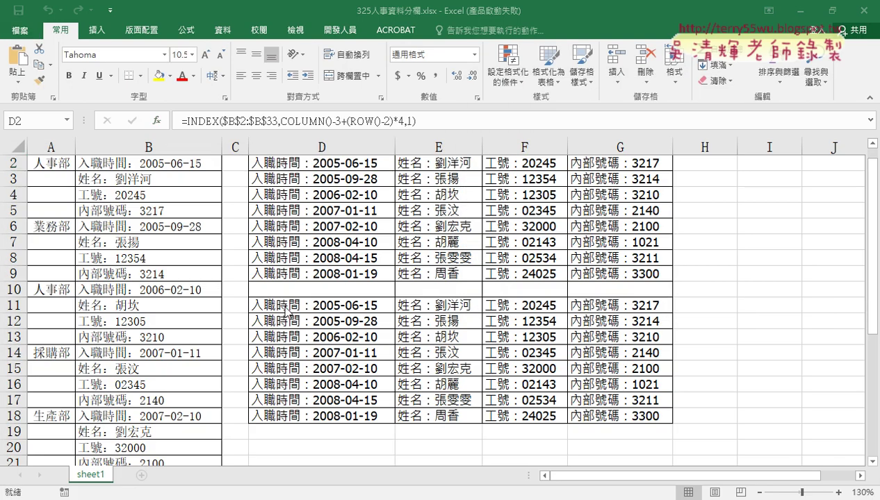
- Clear the duplicate results in D11:G18 and return to cell D2
mouse_move(284, 306)
mouse_down()
mouse_move(641, 429)
mouse_move(647, 411)
mouse_up()
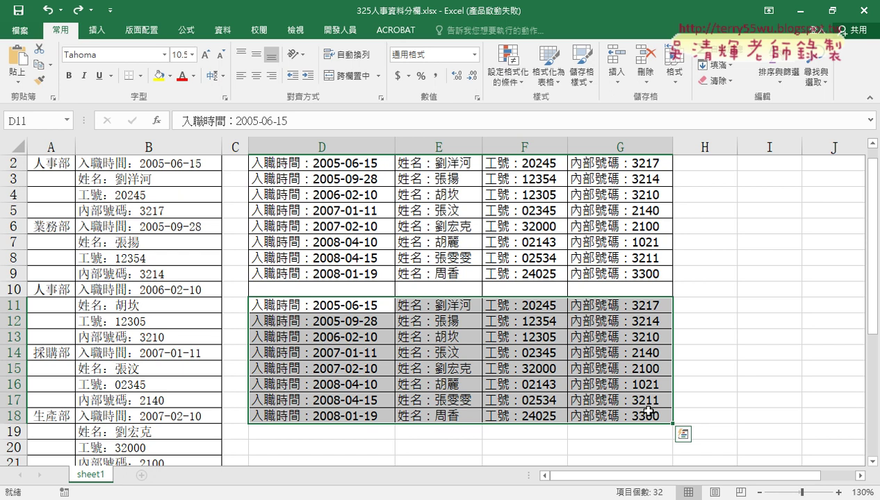
key(Delete)
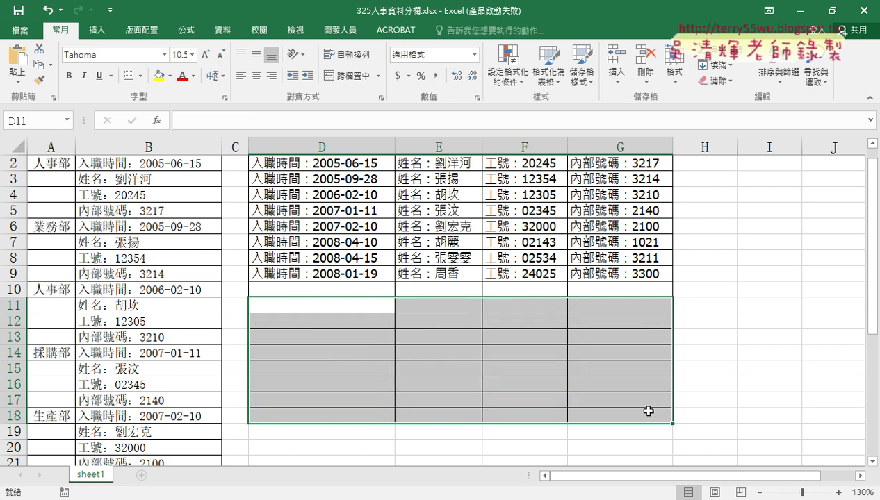
scroll(647, 411, up, 1)
click(351, 182)
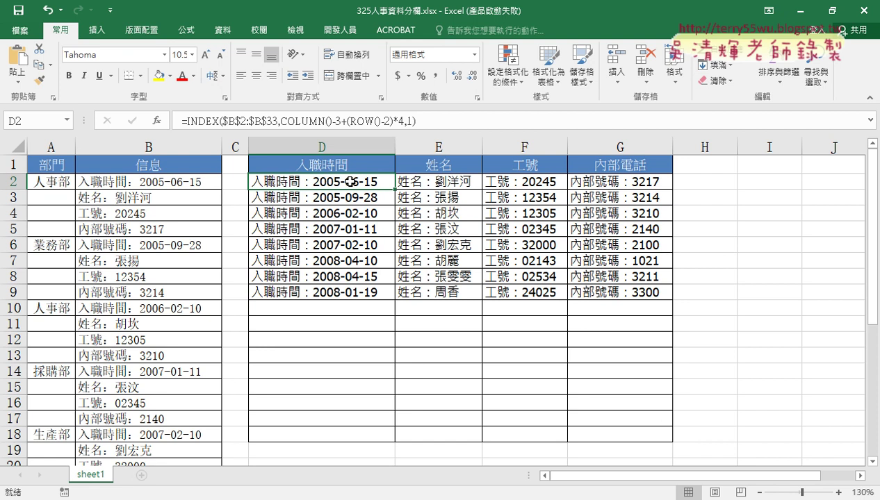
drag(355, 187, 353, 178)
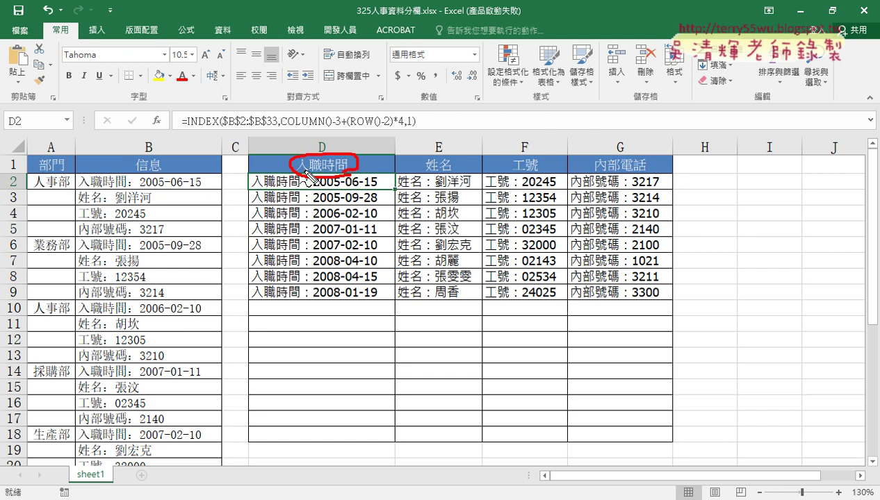
drag(253, 190, 299, 191)
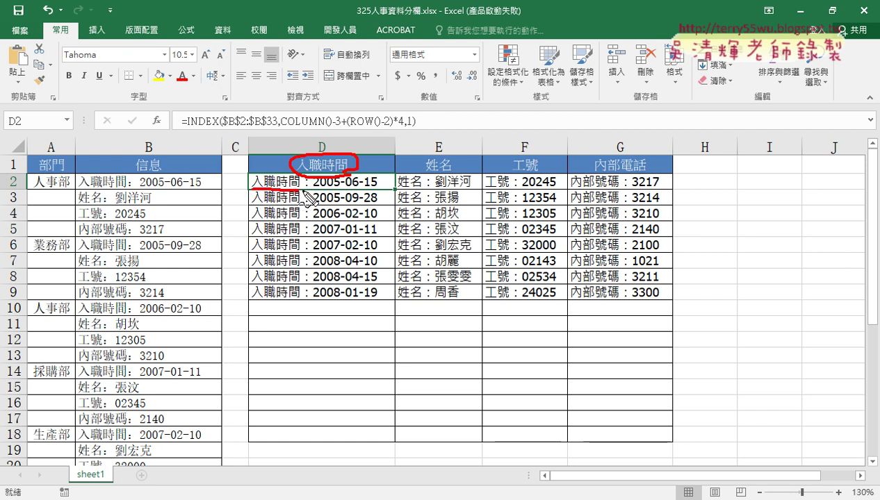
drag(304, 189, 312, 189)
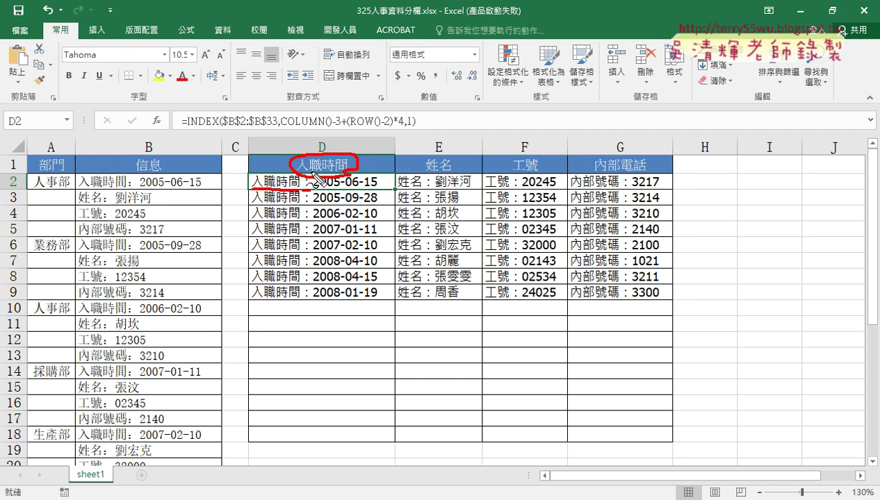
drag(311, 182, 311, 202)
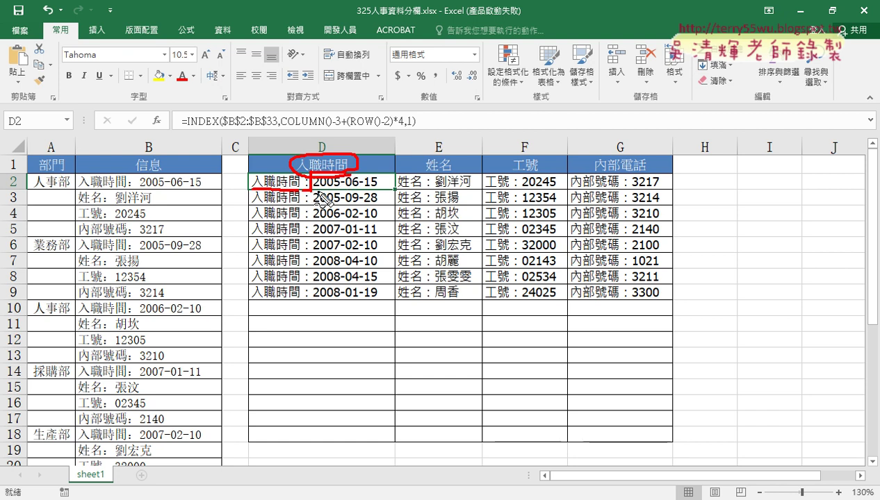
drag(362, 164, 373, 165)
mouse_move(369, 157)
mouse_down()
mouse_move(368, 172)
mouse_move(395, 171)
mouse_up()
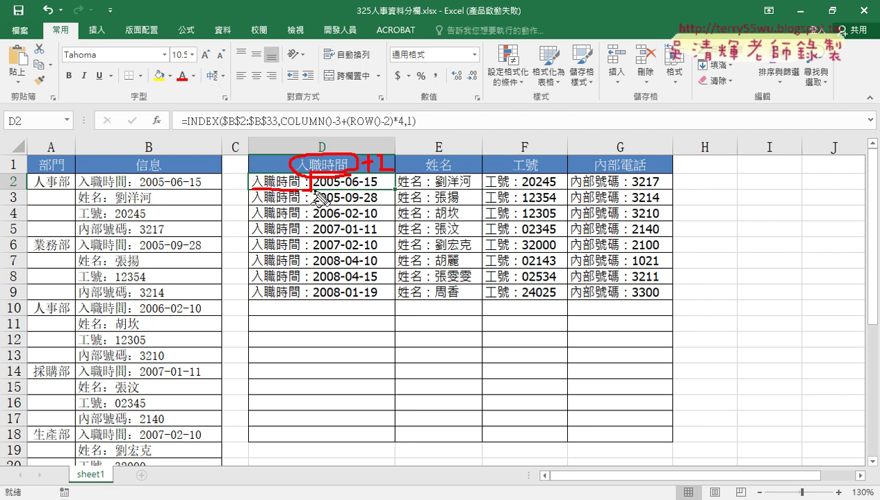
drag(320, 198, 312, 180)
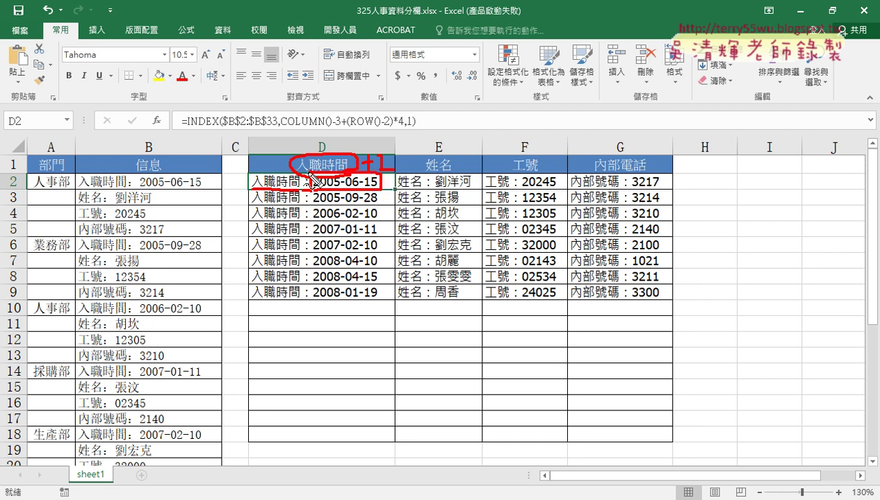
drag(308, 202, 310, 184)
key(Escape)
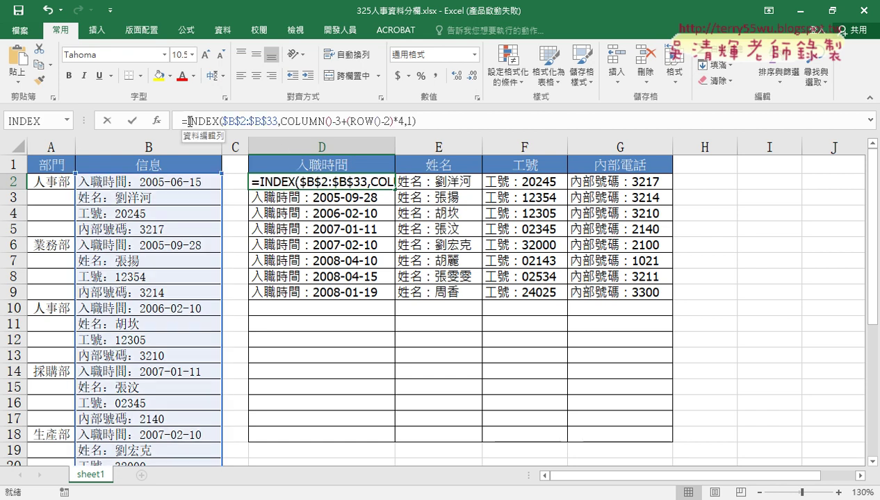
- Cut the INDEX formula out of D2, leaving only the equals sign
drag(186, 122, 416, 122)
right_click(351, 123)
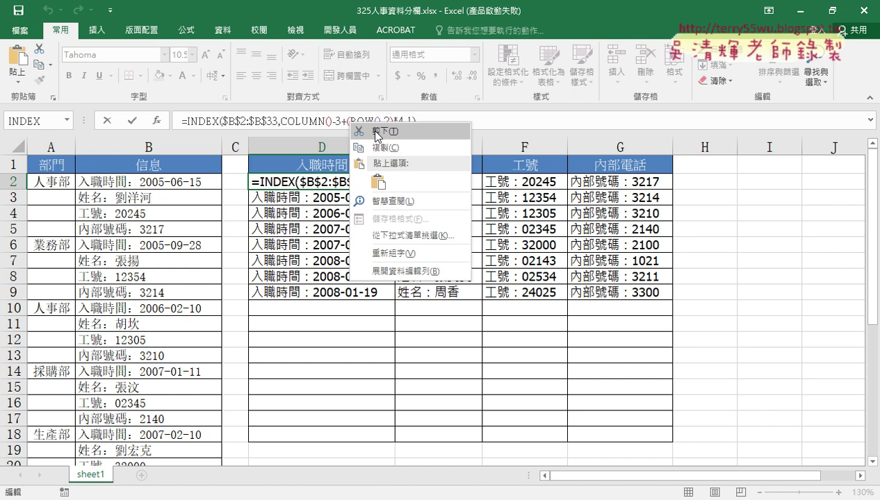
click(376, 132)
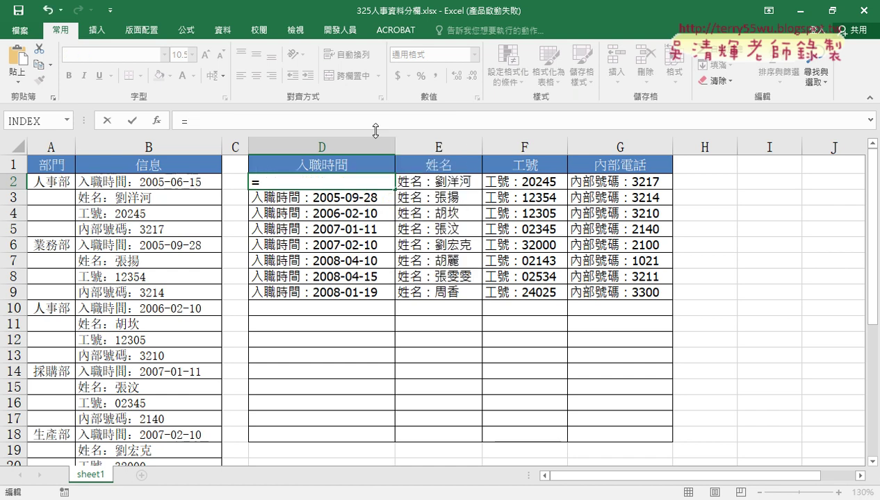
- Insert the MID function from the Text category into D2
click(157, 123)
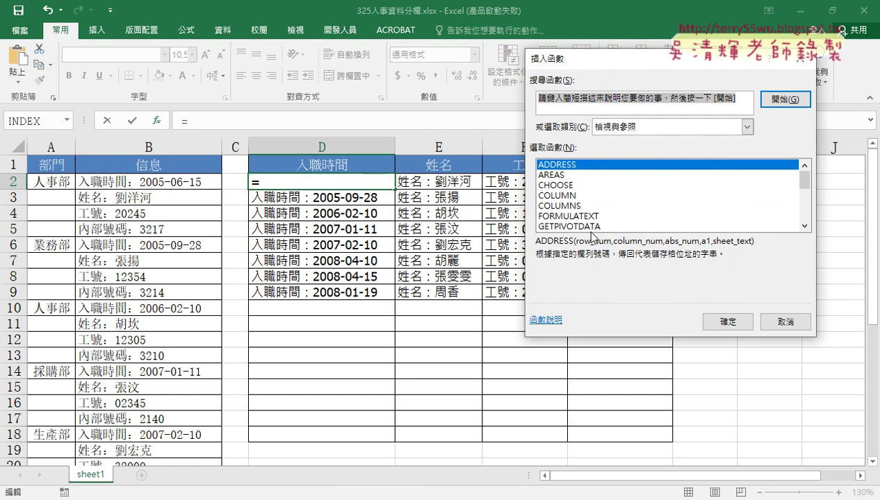
click(645, 126)
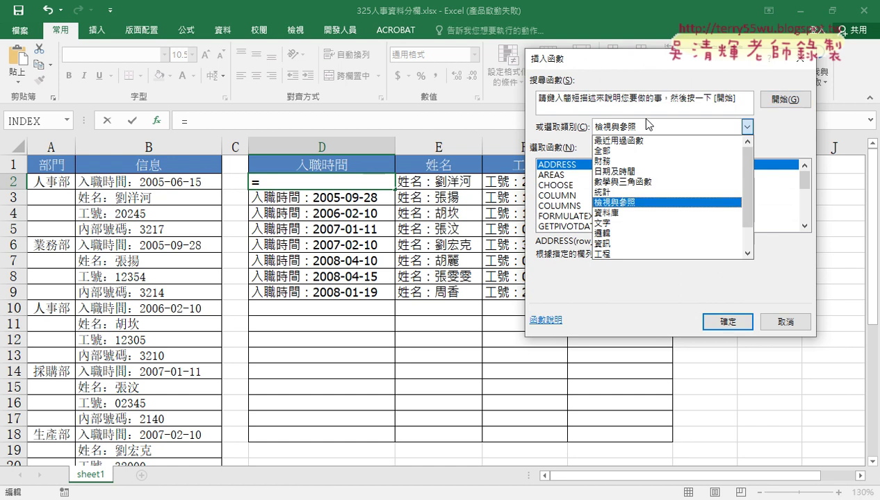
click(632, 223)
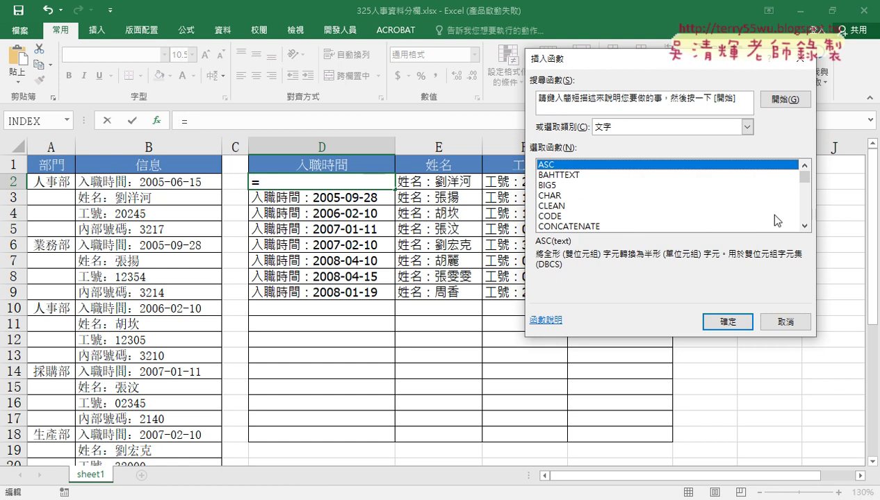
scroll(775, 221, down, 5)
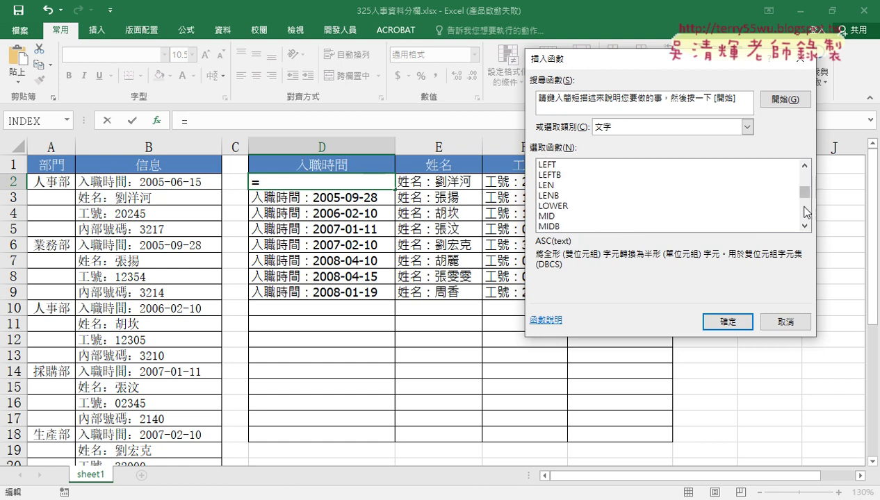
double_click(574, 220)
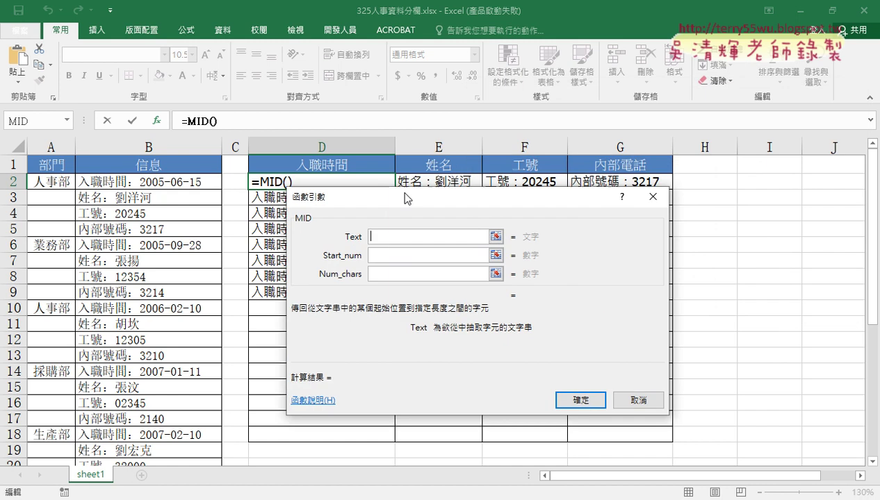
- Paste the INDEX formula into MID's Text argument
drag(584, 93, 327, 206)
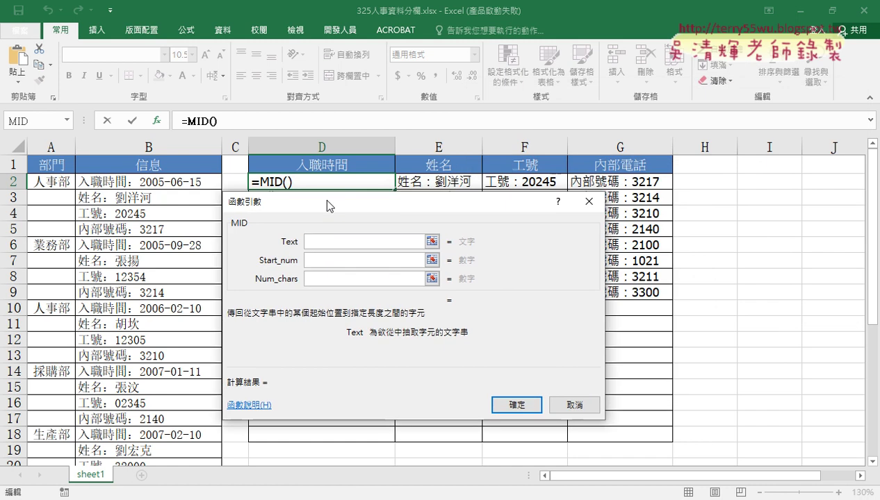
right_click(317, 244)
click(351, 288)
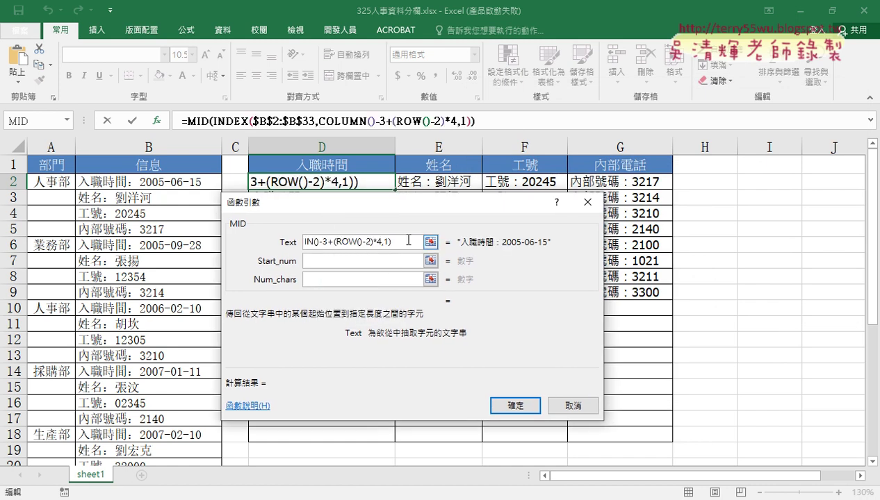
drag(409, 241, 393, 197)
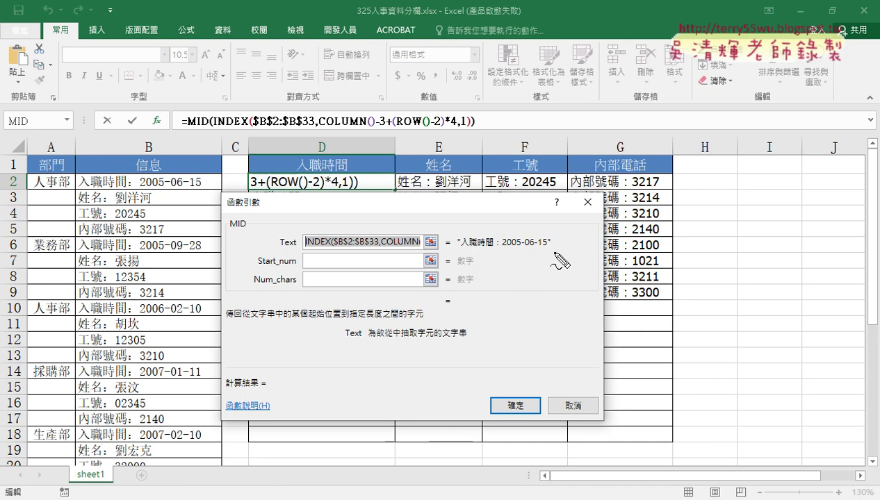
drag(555, 253, 457, 250)
mouse_move(382, 227)
mouse_down()
mouse_move(511, 238)
mouse_move(524, 219)
mouse_up()
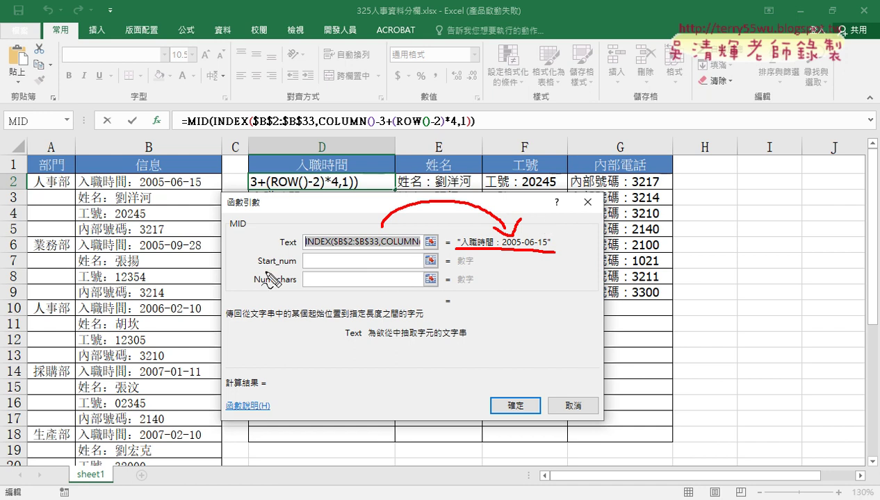
drag(259, 267, 291, 265)
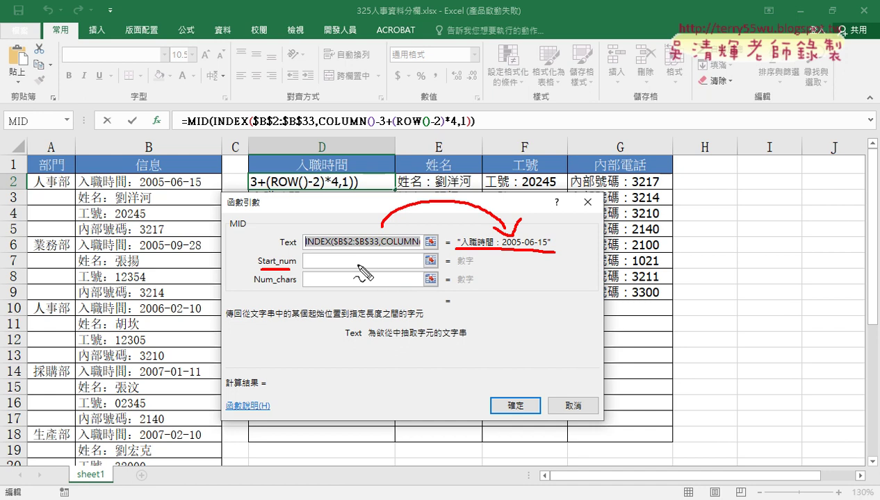
key(Escape)
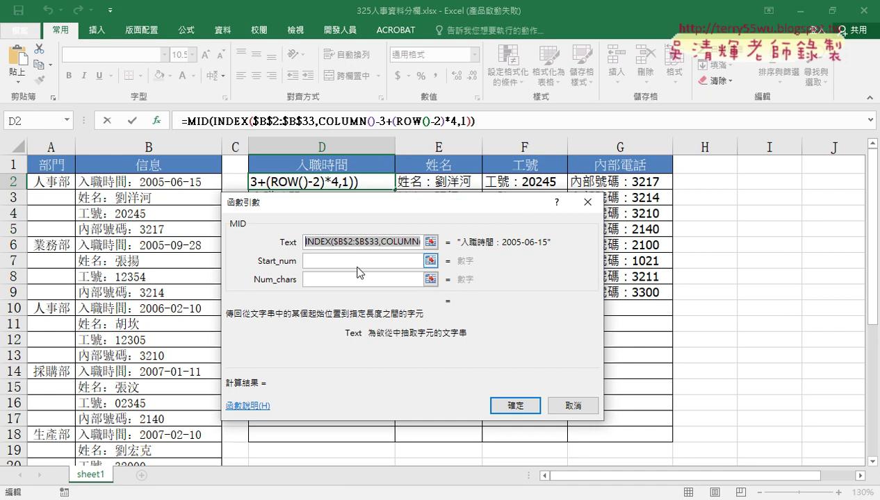
- Enter 6 as the MID start position and 99 as the length
click(358, 260)
text(6)
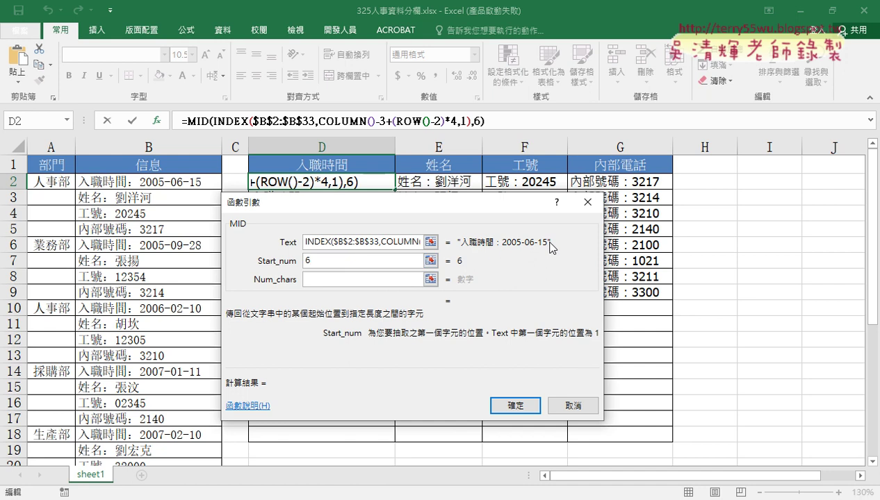
click(315, 281)
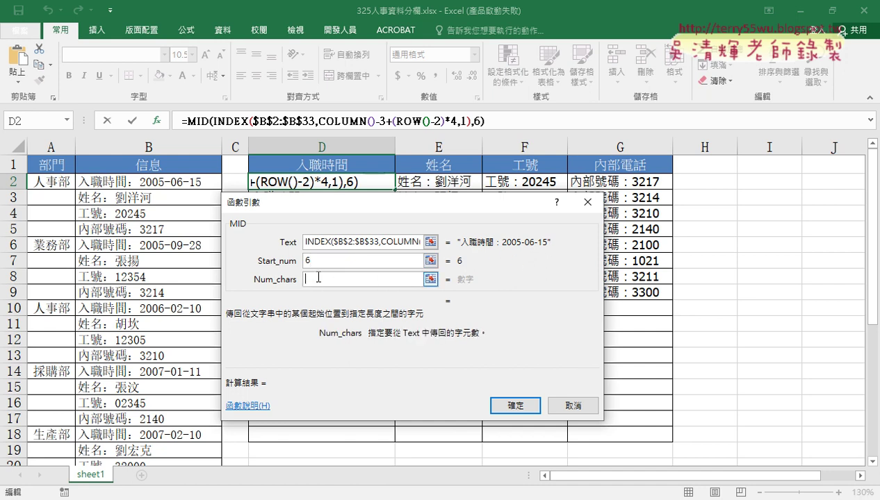
text(99)
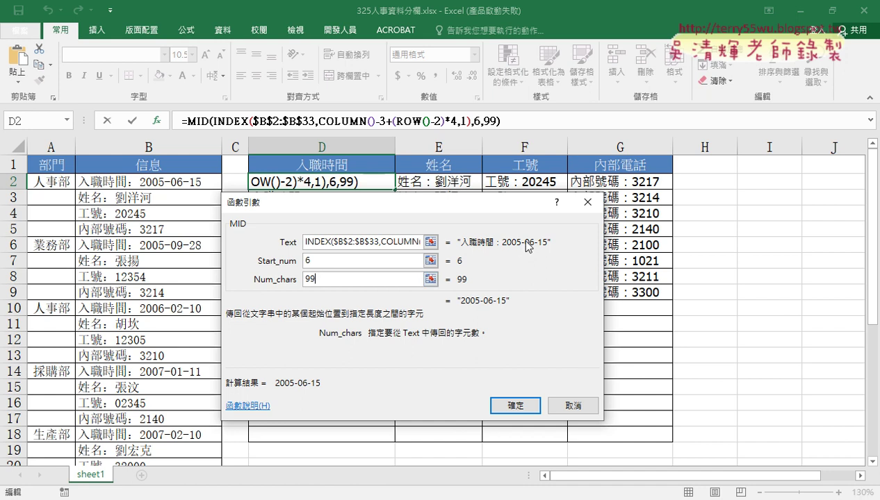
double_click(329, 281)
click(283, 263)
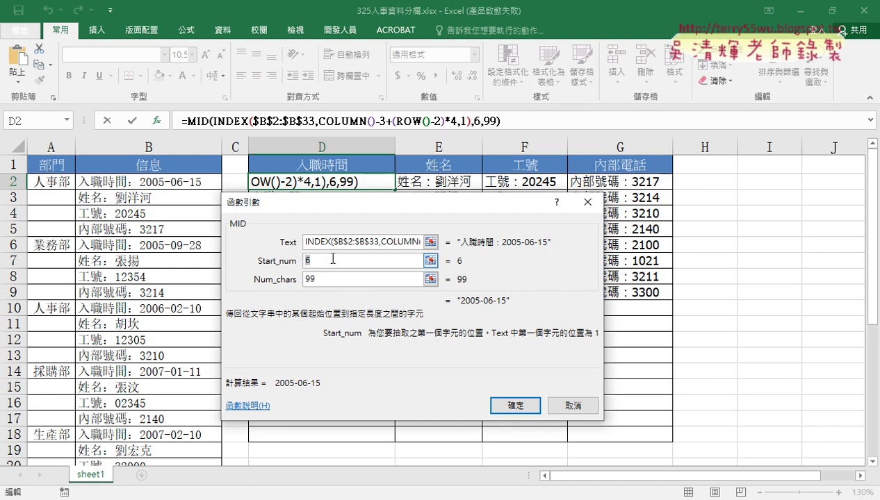
- Inspect the data in rows 3 to 5, then dismiss with Escape
drag(447, 207, 447, 256)
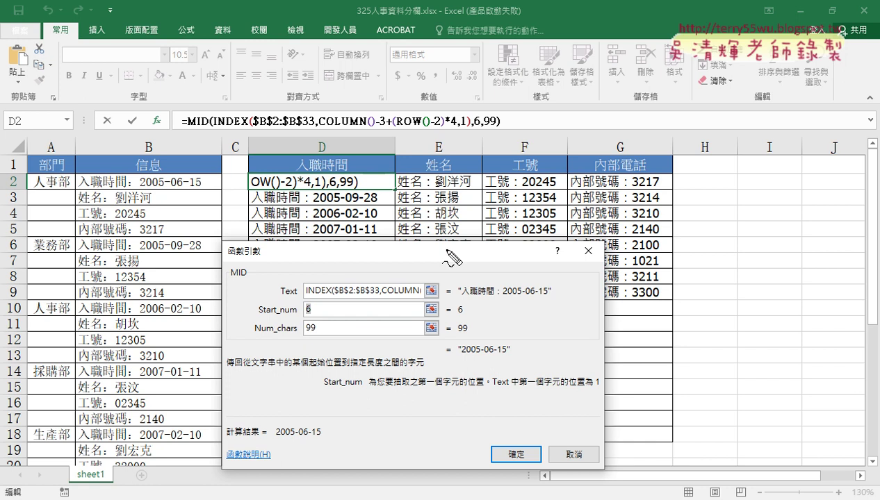
drag(249, 203, 313, 203)
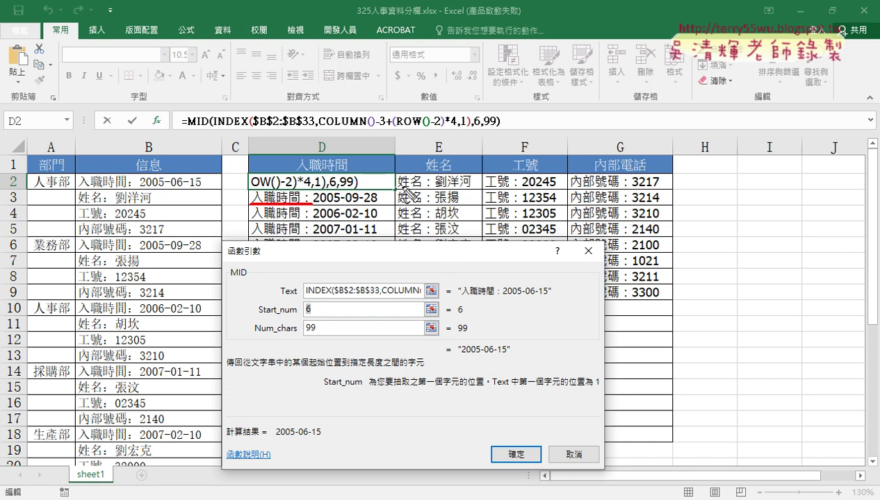
drag(435, 188, 448, 188)
drag(304, 317, 313, 316)
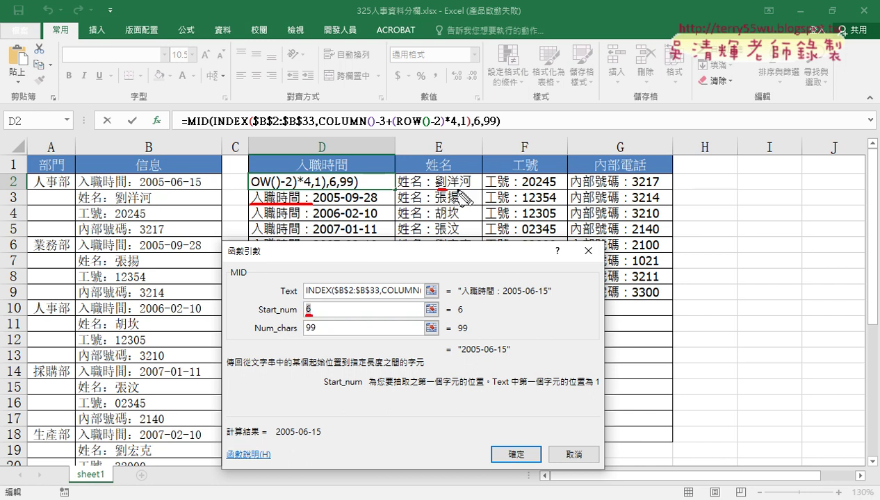
mouse_move(469, 200)
mouse_down()
mouse_move(526, 186)
mouse_move(631, 188)
mouse_up()
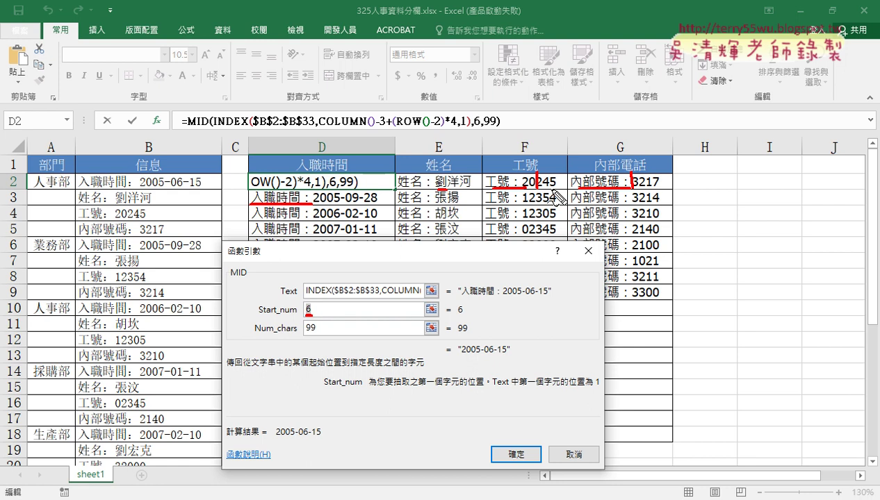
key(Escape)
- Replace start position 6 with LEN(D1)+2 and confirm D2's MID formula
key(BackSpace)
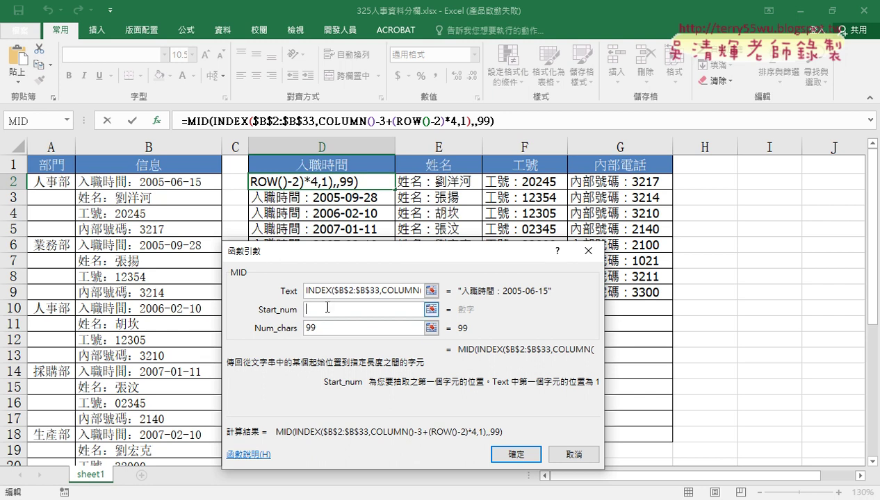
text(le)
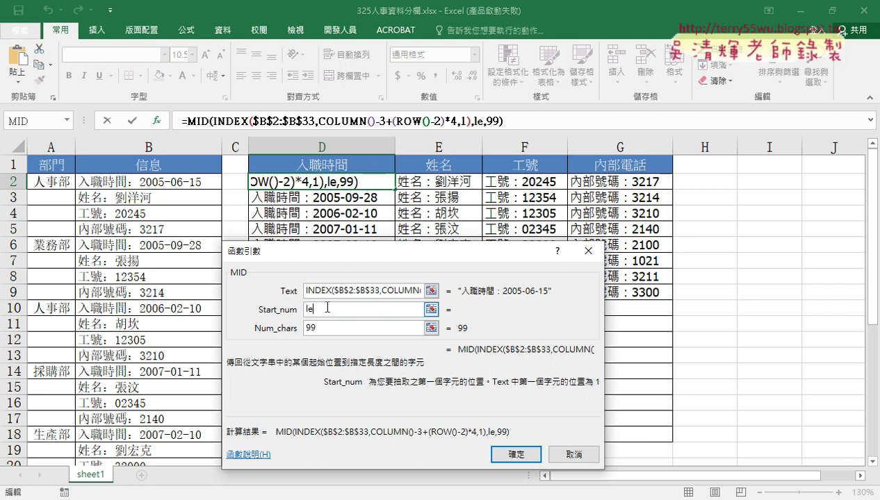
text(n)
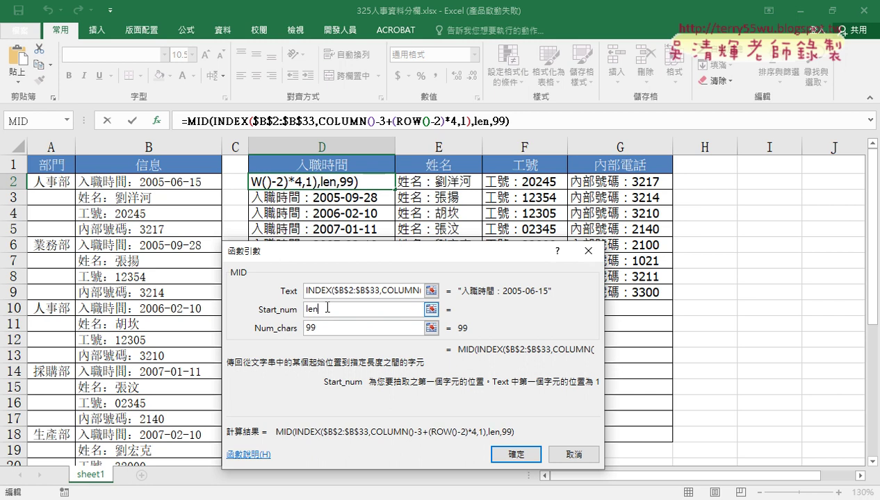
text(()
click(327, 164)
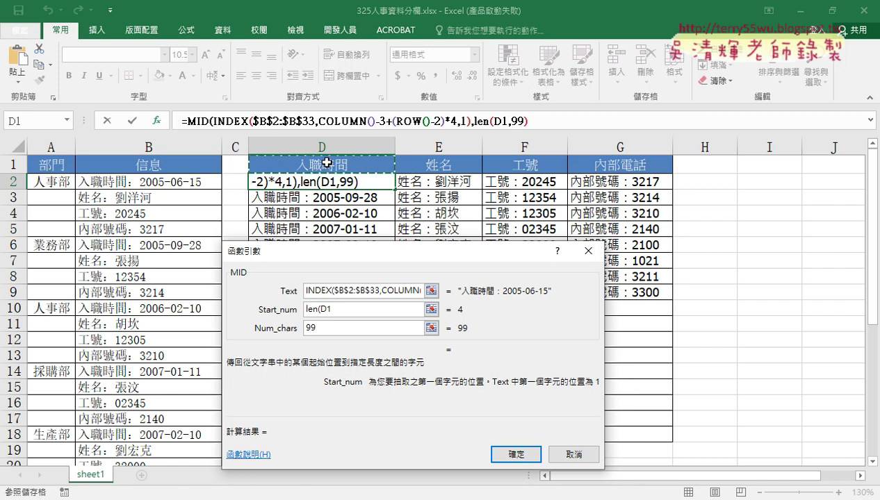
text())
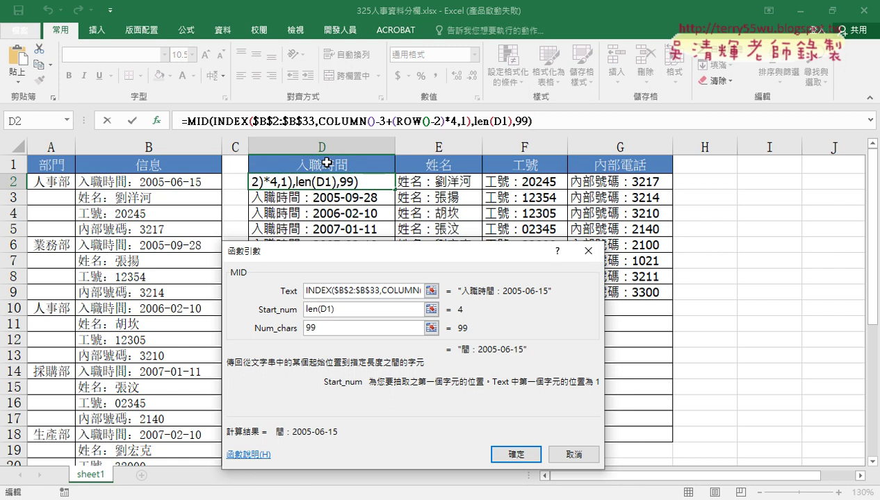
text(+2)
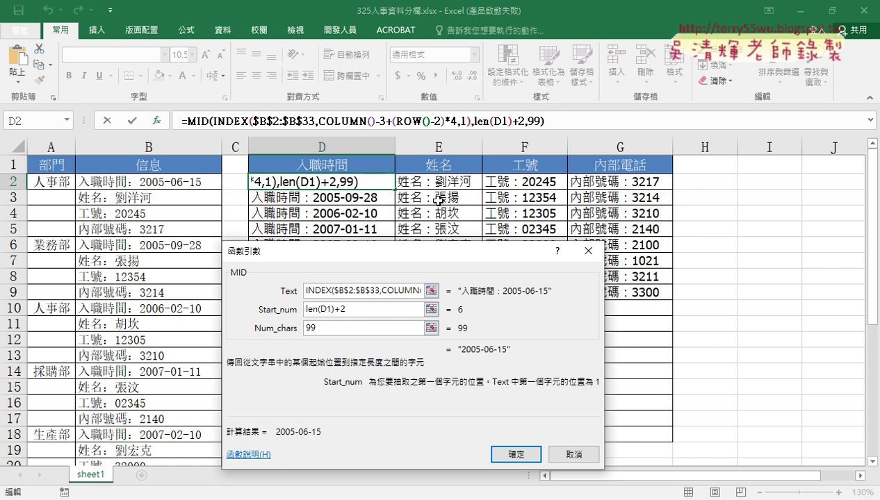
drag(348, 310, 304, 309)
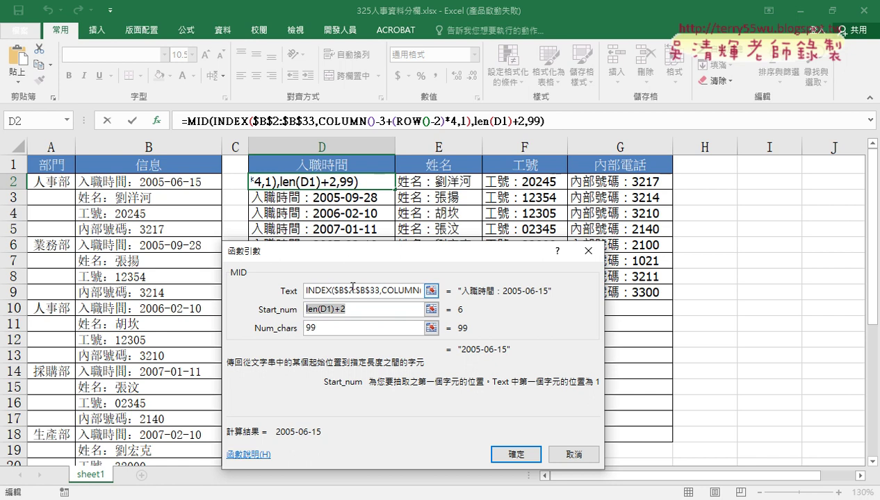
click(516, 454)
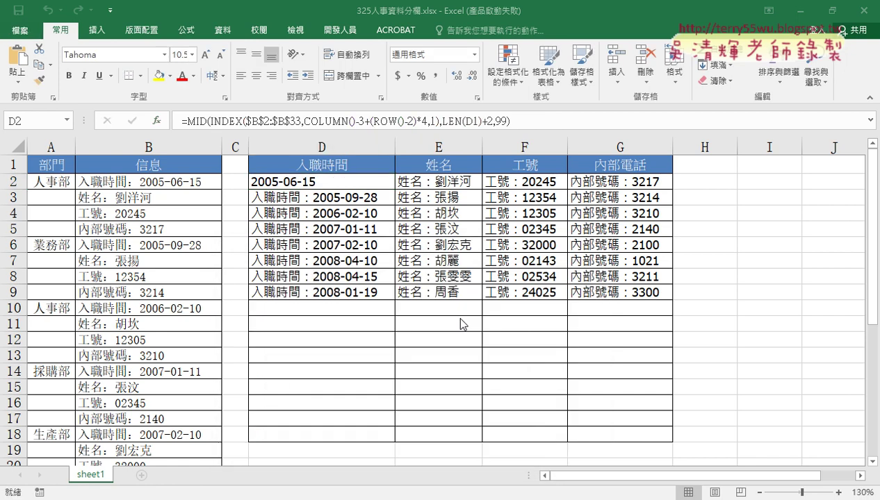
- Fill D2's MID formula right to G2 and down to row 9
click(397, 186)
click(392, 187)
drag(393, 189, 650, 188)
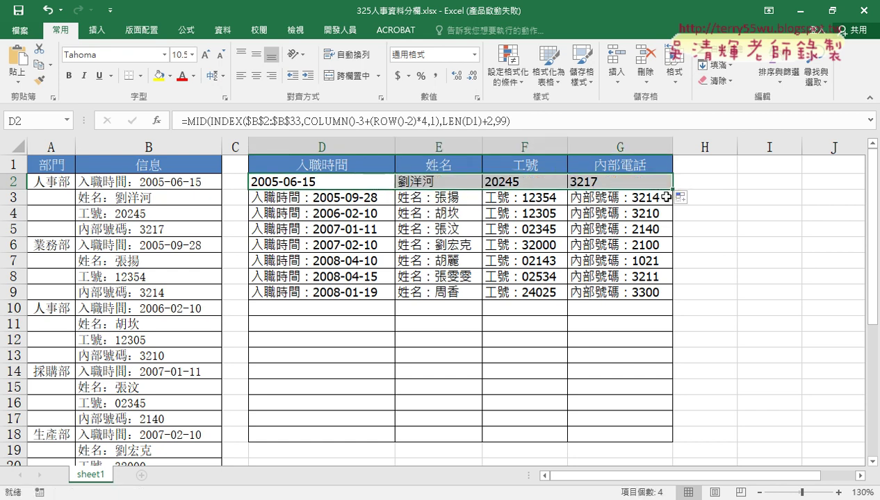
drag(673, 188, 673, 299)
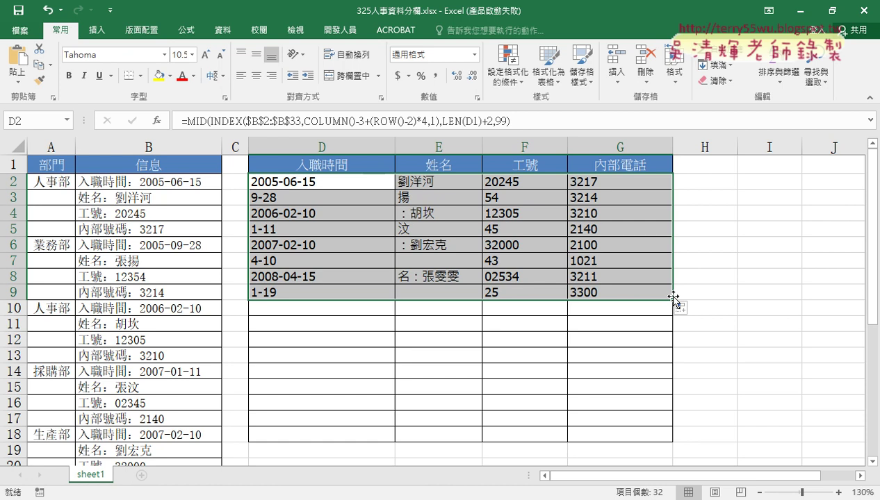
click(332, 184)
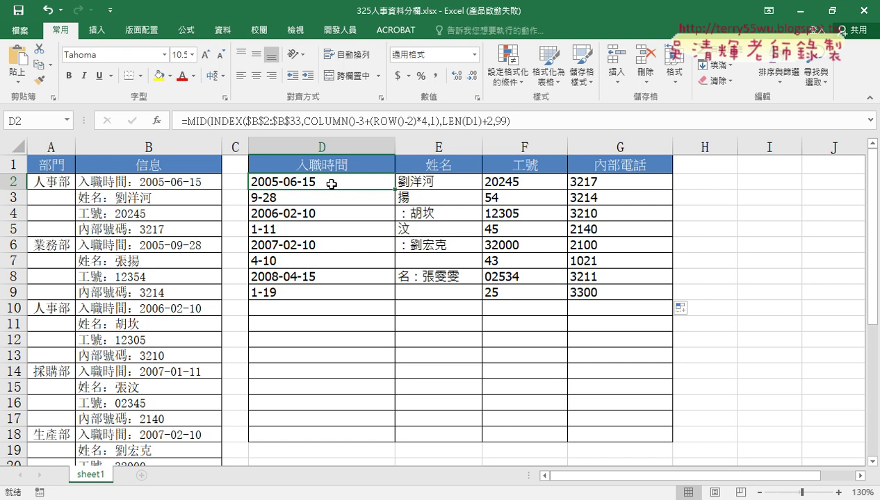
click(186, 123)
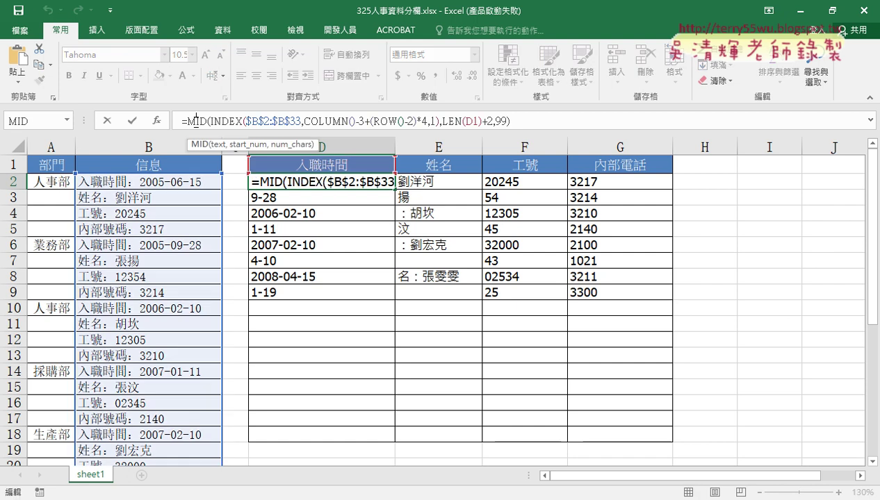
click(157, 122)
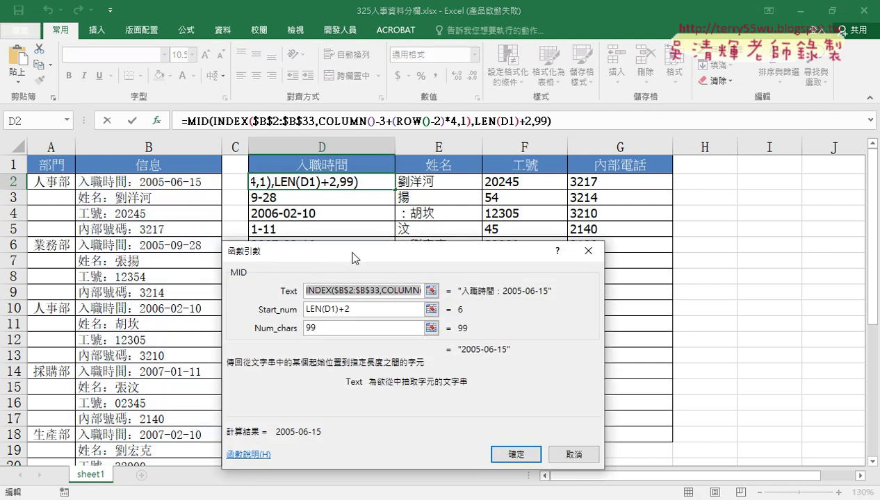
drag(351, 257, 285, 269)
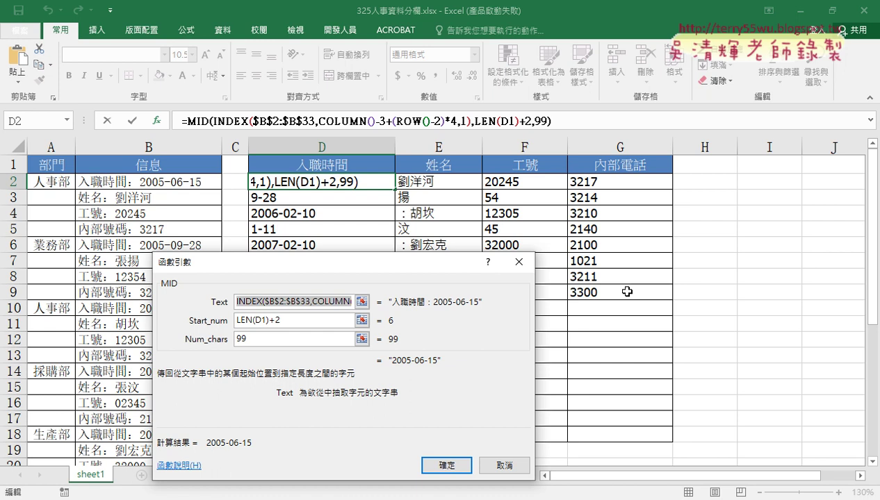
click(267, 322)
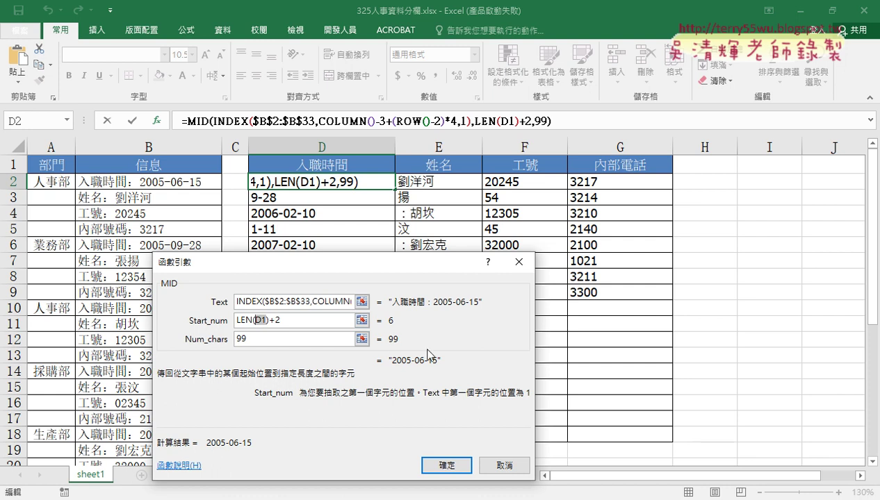
click(447, 464)
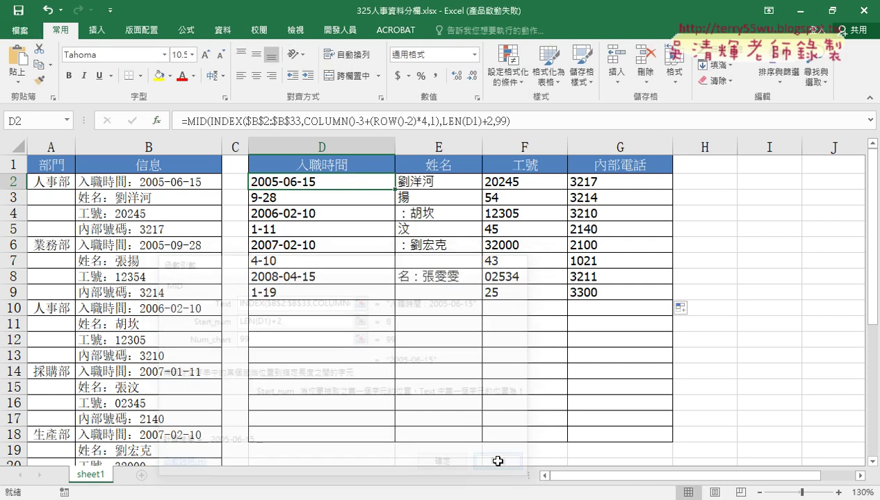
click(329, 198)
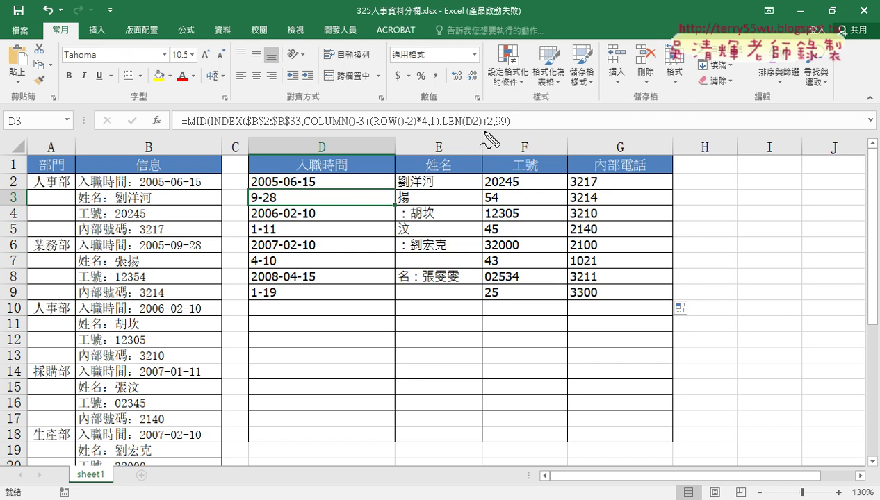
drag(477, 131, 467, 134)
click(342, 211)
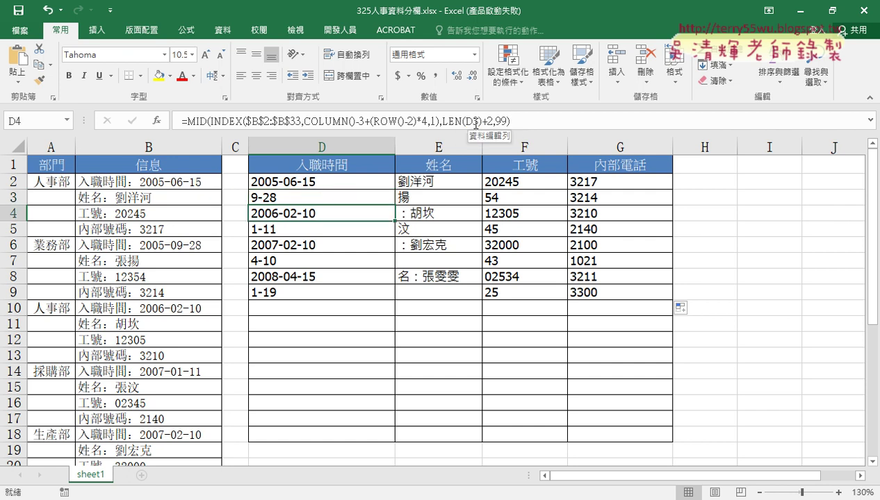
click(320, 181)
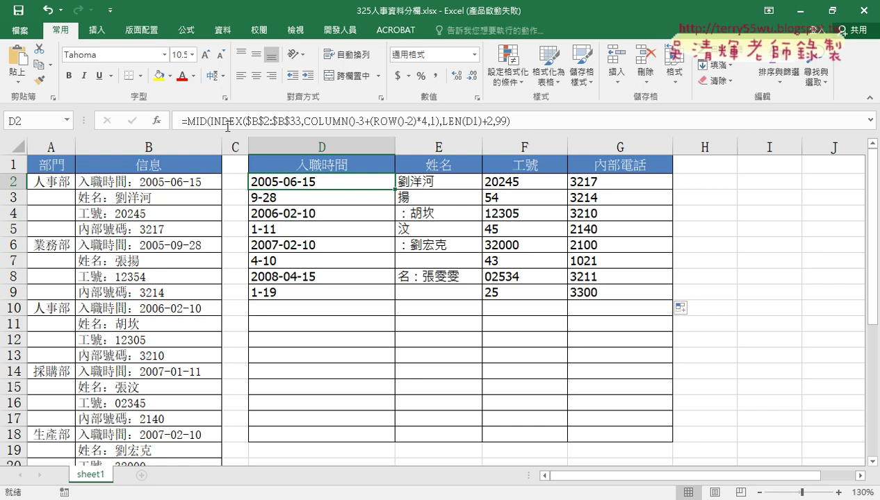
- Change D2's start position to LEN(D$1)+2 and confirm the formula
click(196, 120)
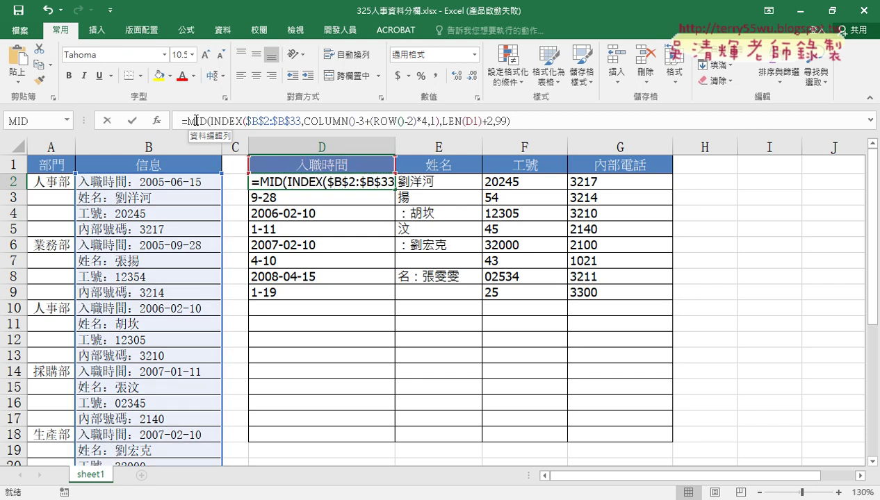
click(158, 121)
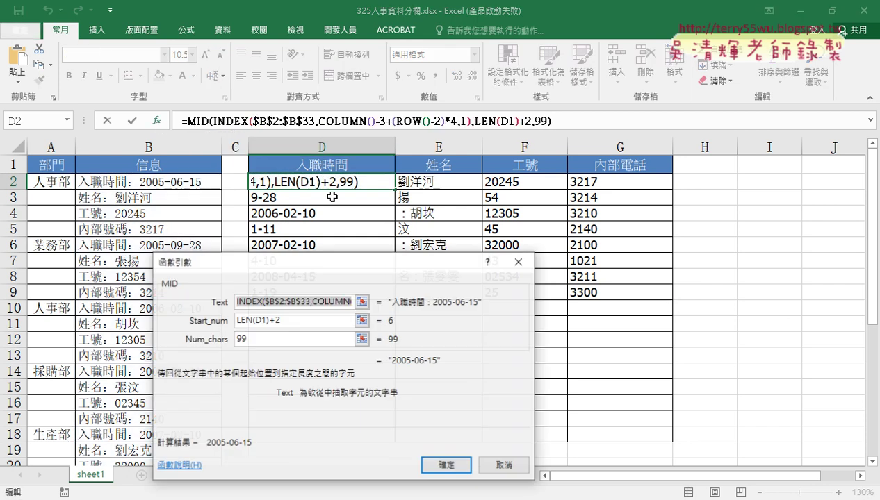
click(261, 319)
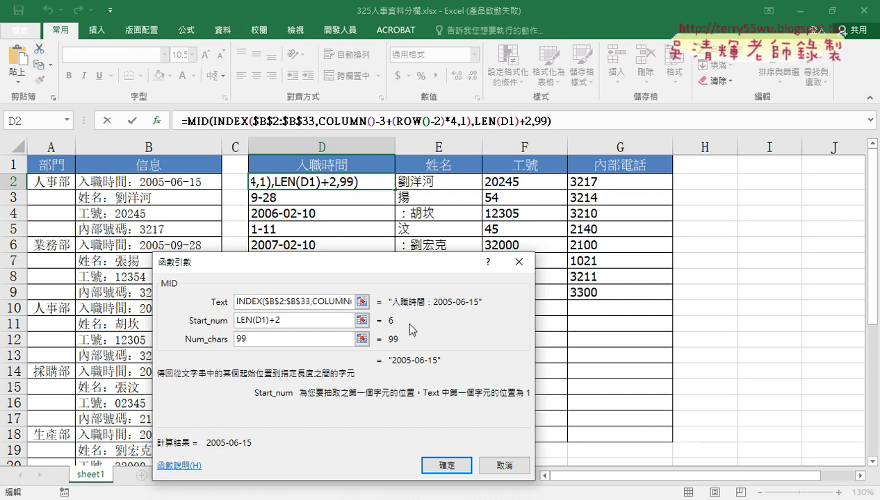
text($)
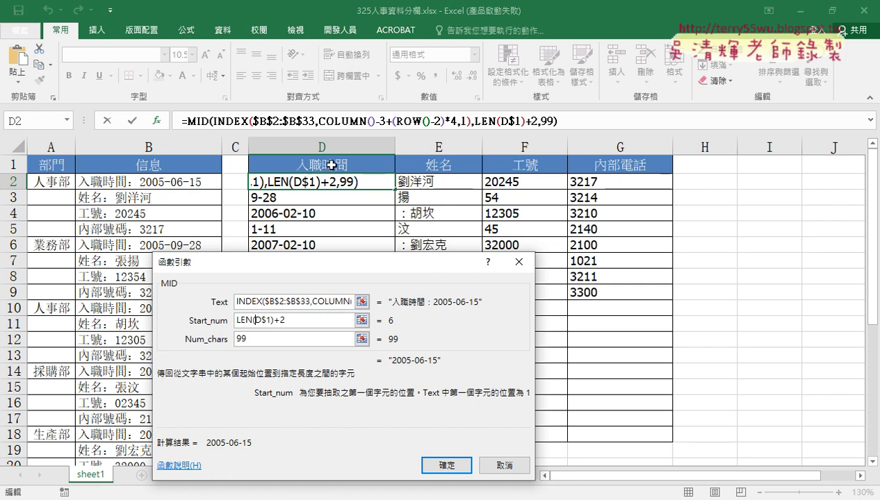
click(451, 463)
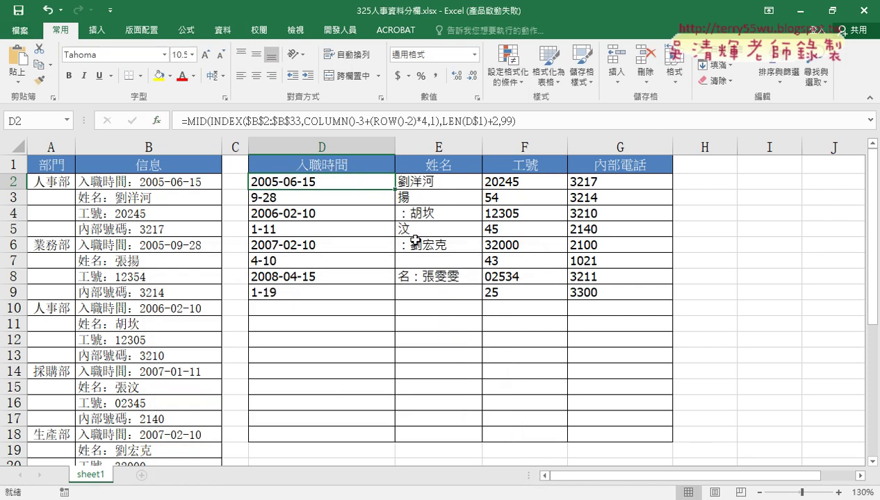
- Fill the LEN(D$1)+2 formula over D2:G9 and autofit columns D–G
mouse_move(394, 190)
mouse_down()
mouse_move(671, 190)
mouse_move(661, 303)
mouse_up()
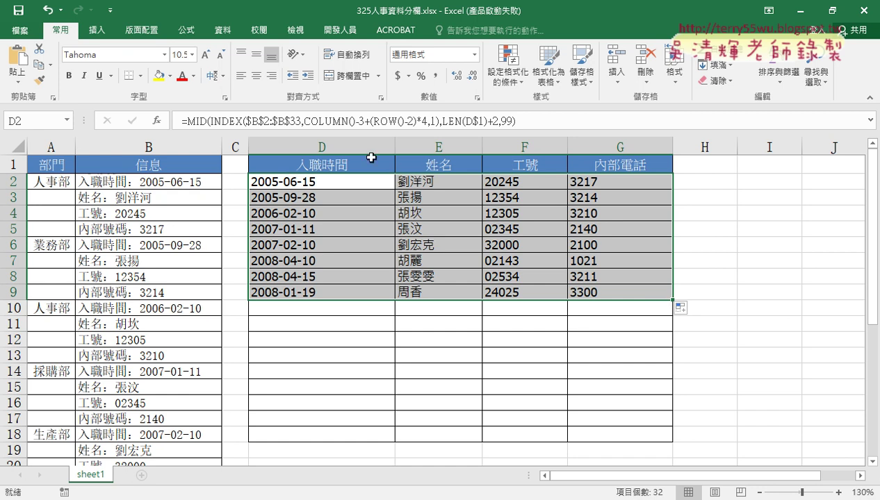
drag(351, 145, 619, 146)
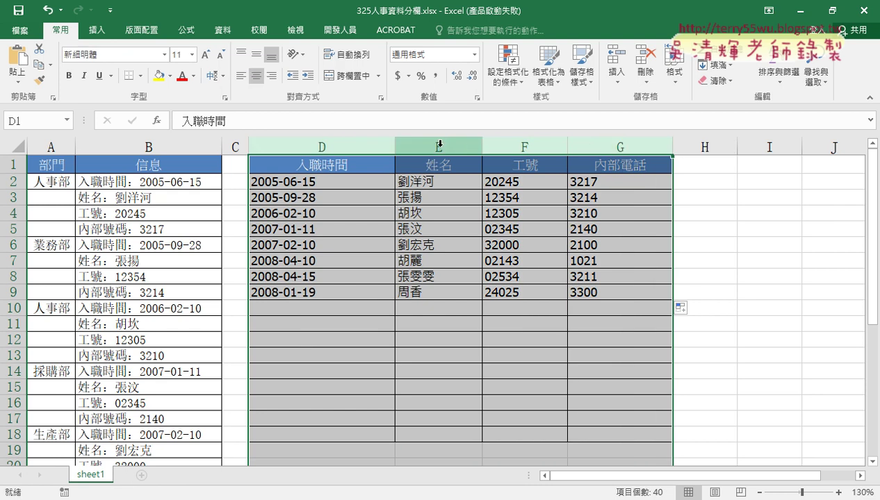
double_click(395, 147)
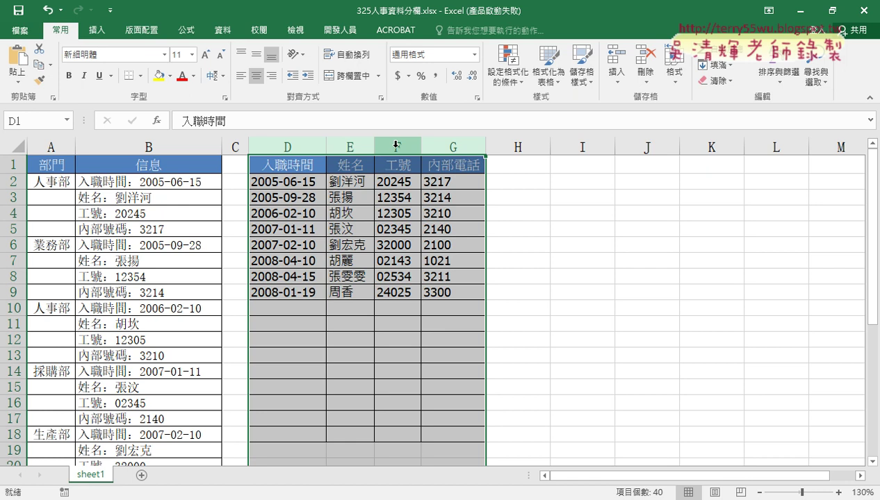
- Select D2 and put its MID/INDEX formula into edit mode in the formula bar
click(300, 183)
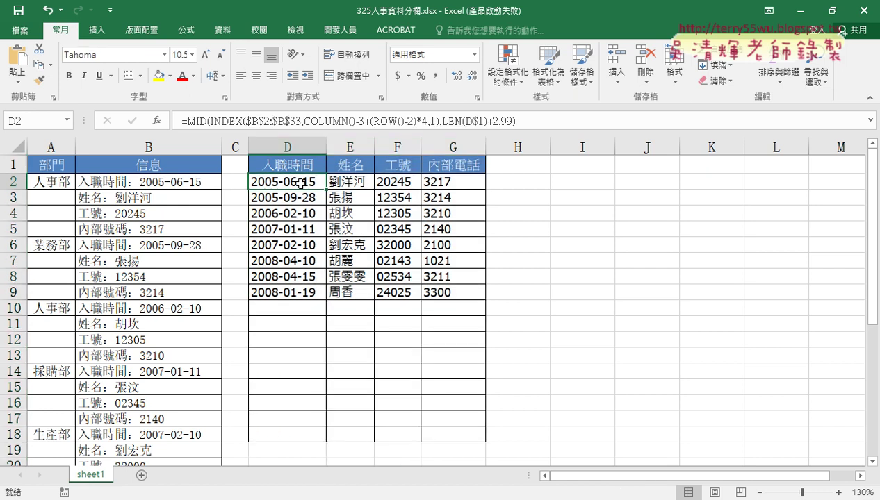
click(196, 122)
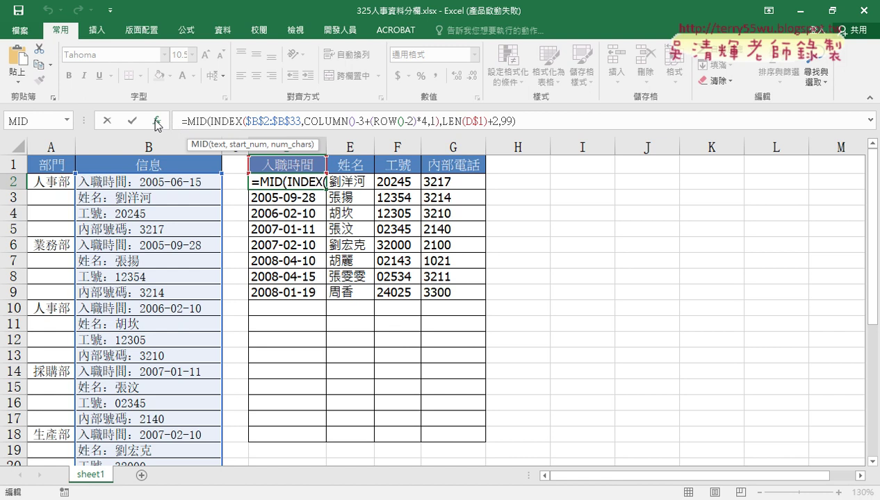
- Show MID's Function Arguments beside column D and highlight $1 in Start_num LEN(D$1)+2
click(158, 122)
mouse_move(314, 327)
mouse_down()
mouse_move(504, 178)
mouse_move(542, 159)
mouse_up()
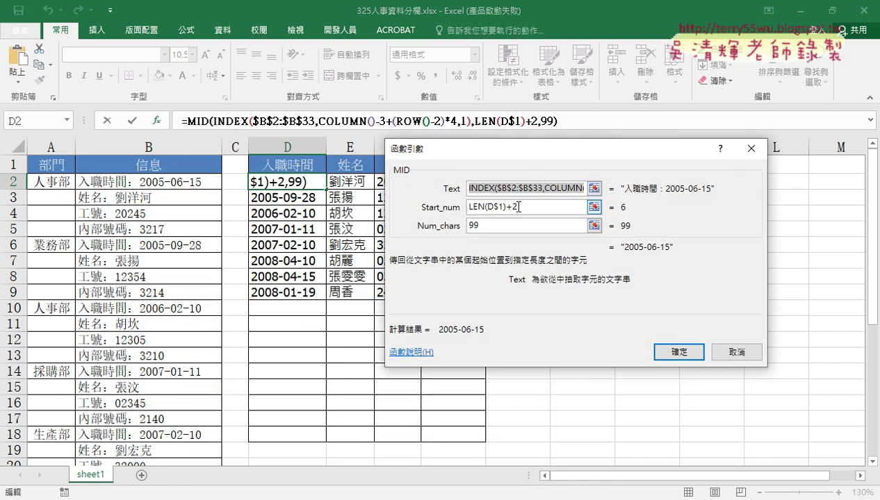
click(496, 210)
drag(493, 207, 505, 207)
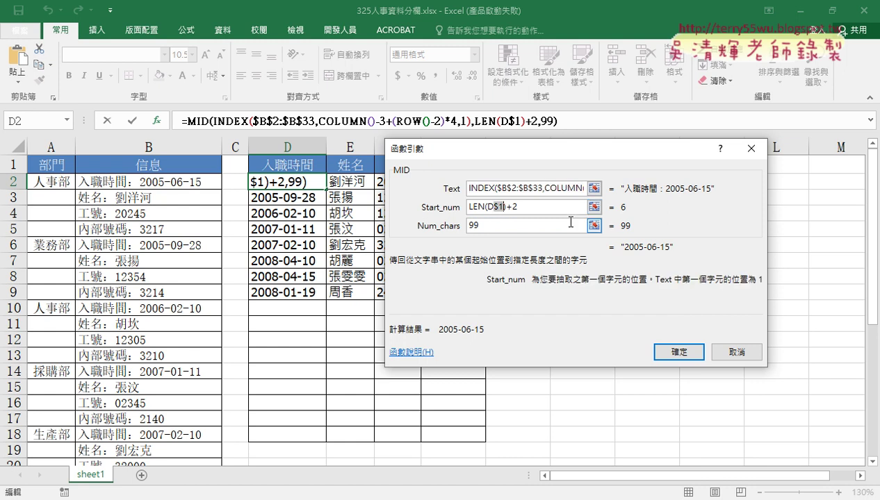